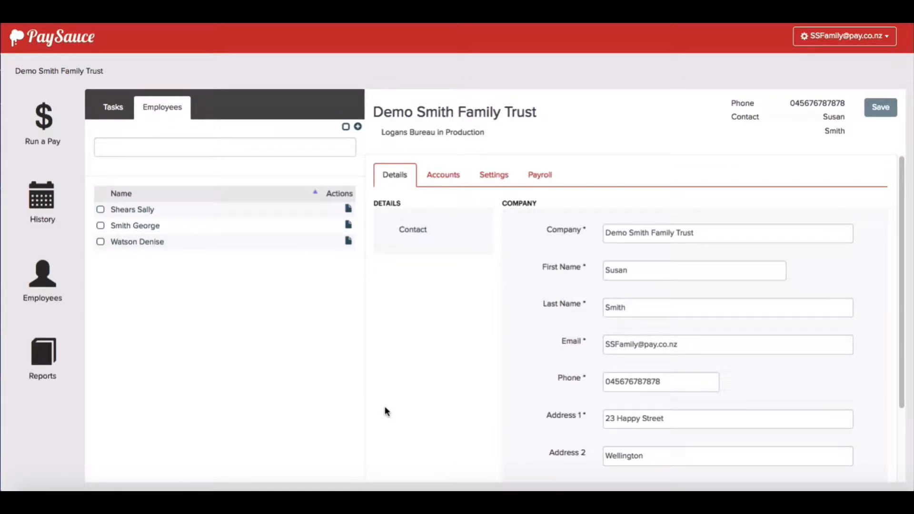
Open the current pay run and set the $16-rate employee's hours to 35 and days paid in period to 10
click(48, 122)
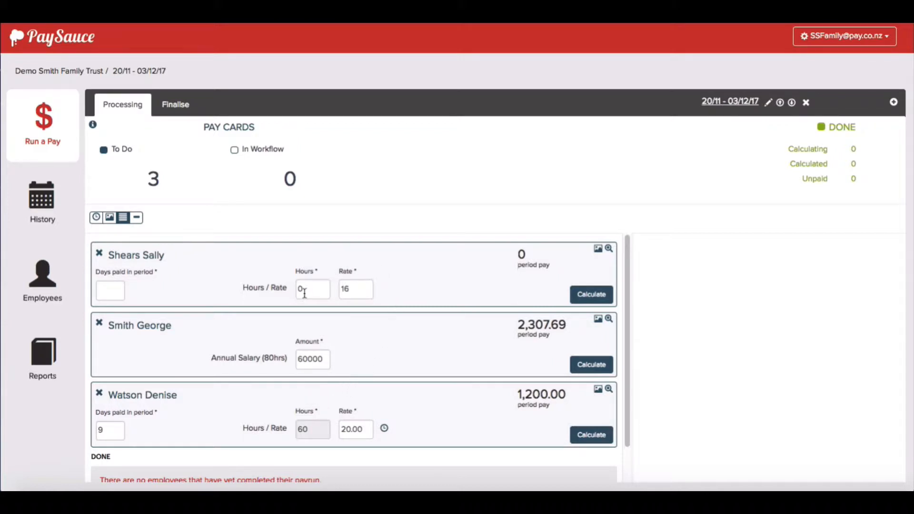
drag(303, 289, 291, 290)
text(35)
click(239, 272)
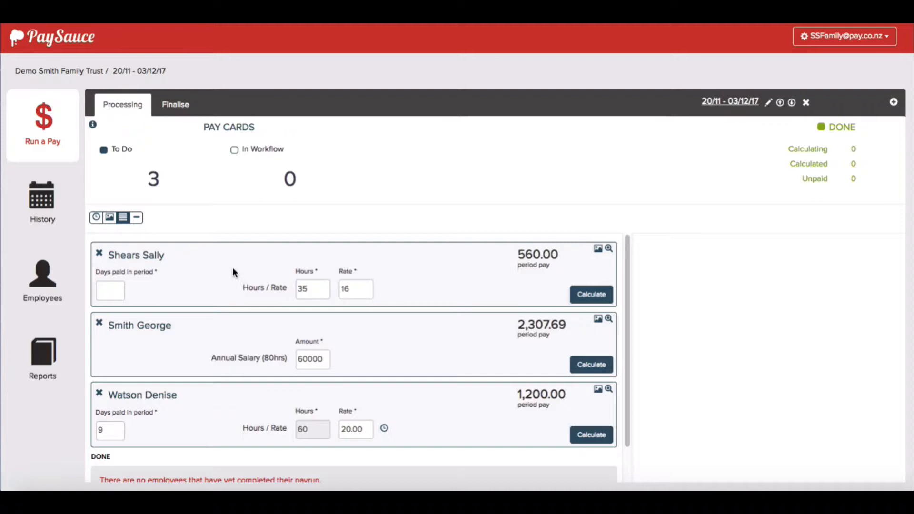
click(110, 288)
text(10)
click(166, 291)
Review the net pay breakdown for the $16-rate employee and calculate that pay
click(609, 251)
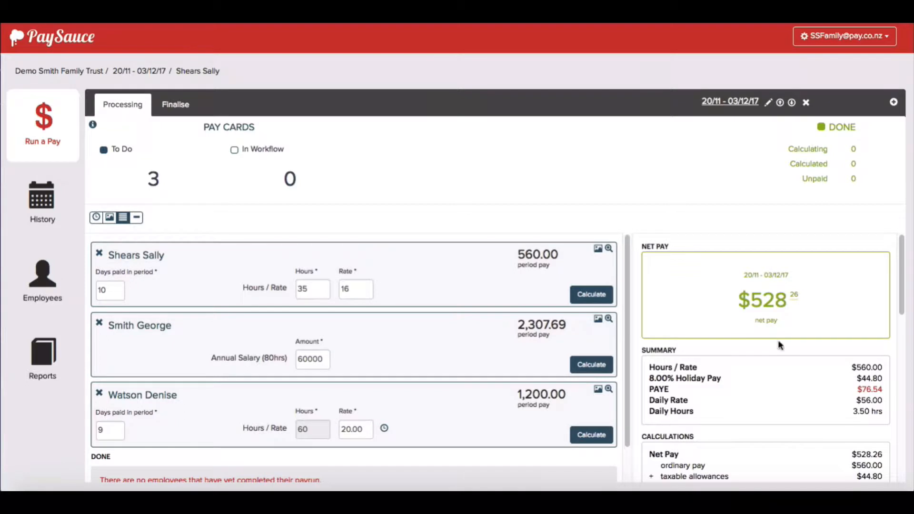
scroll(785, 352, down, 1)
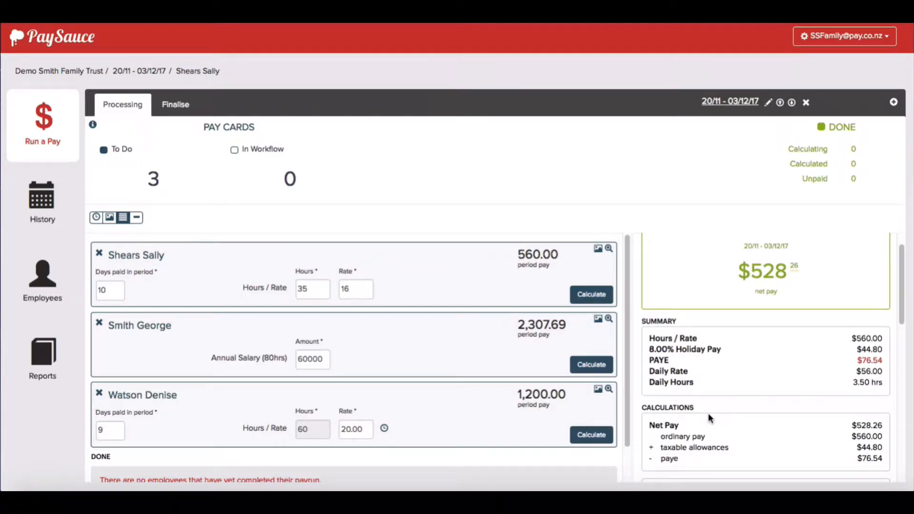
scroll(707, 413, down, 3)
scroll(710, 420, down, 6)
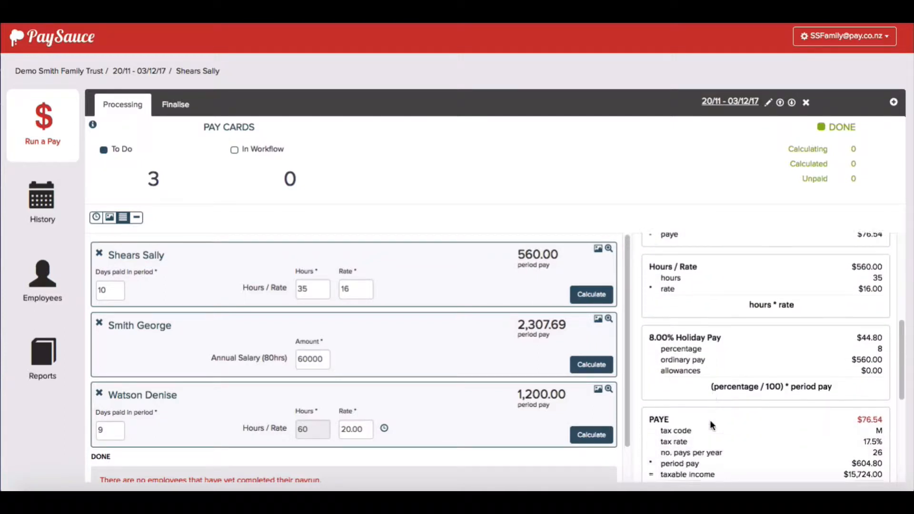
scroll(710, 420, down, 3)
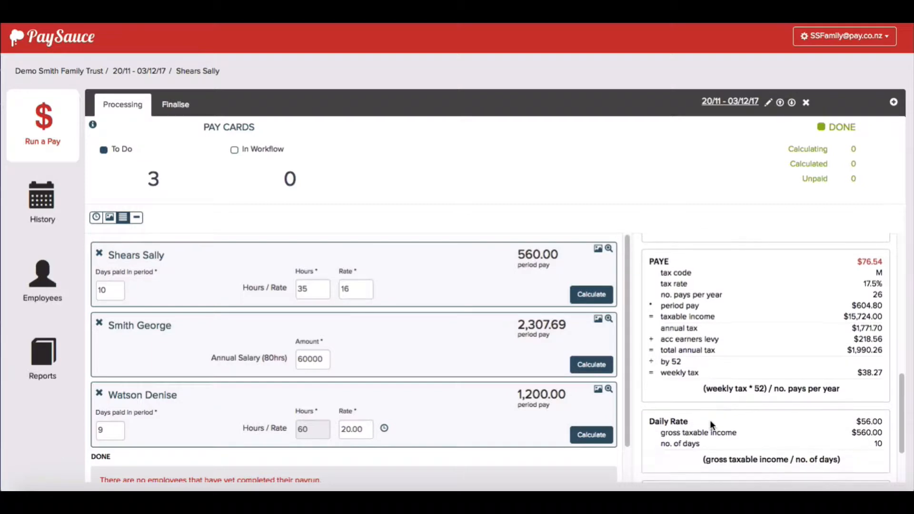
scroll(710, 421, up, 10)
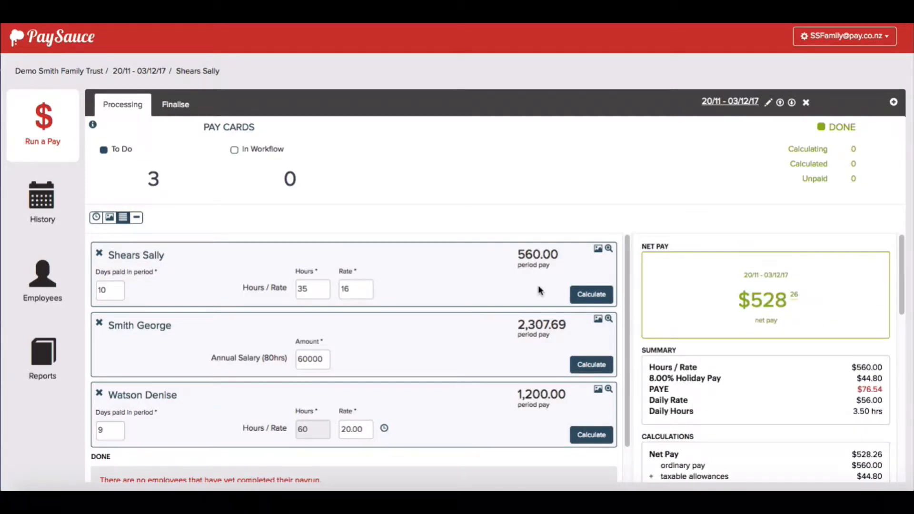
click(580, 296)
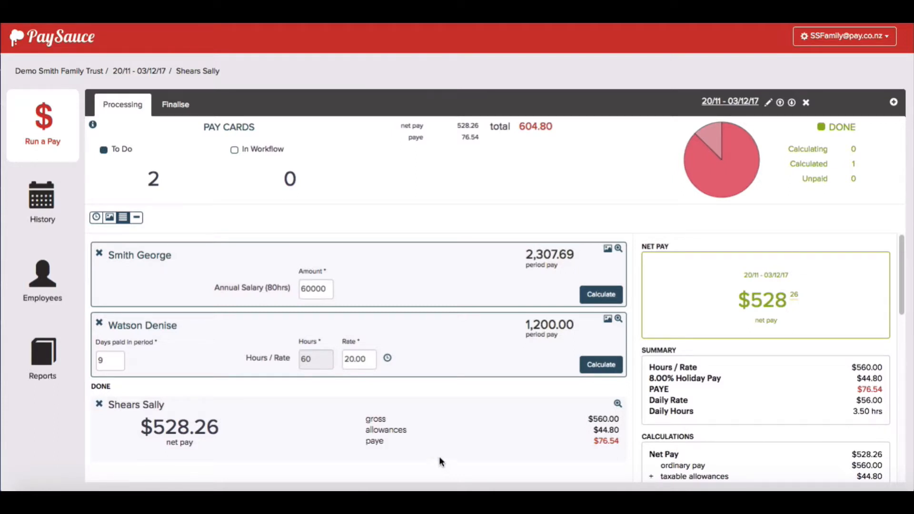
Reopen the calculated pay for the $16-rate employee, set the hours to 36 and recalculate it
click(100, 405)
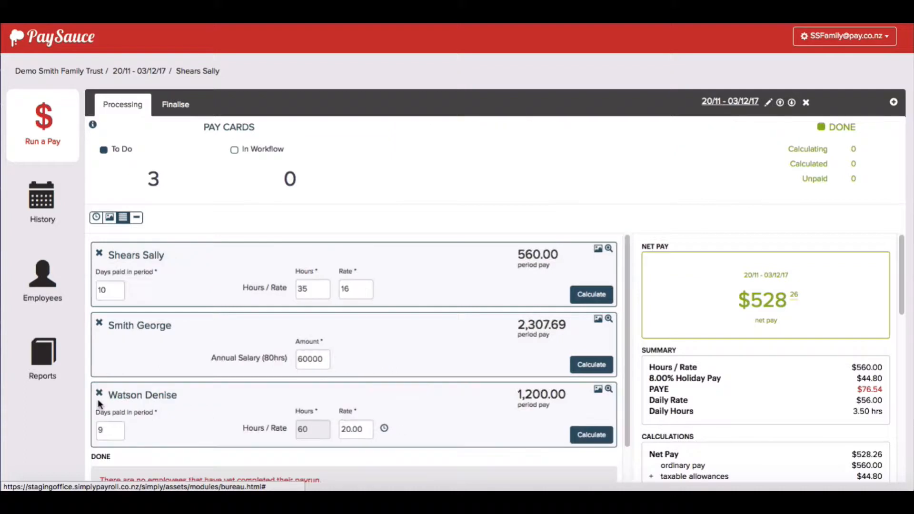
click(317, 288)
key(BackSpace)
text(6)
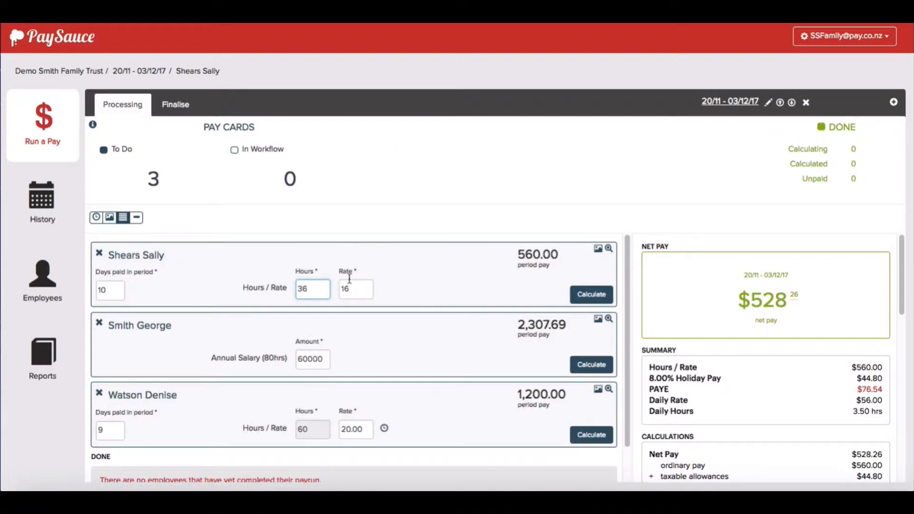
click(425, 275)
click(589, 295)
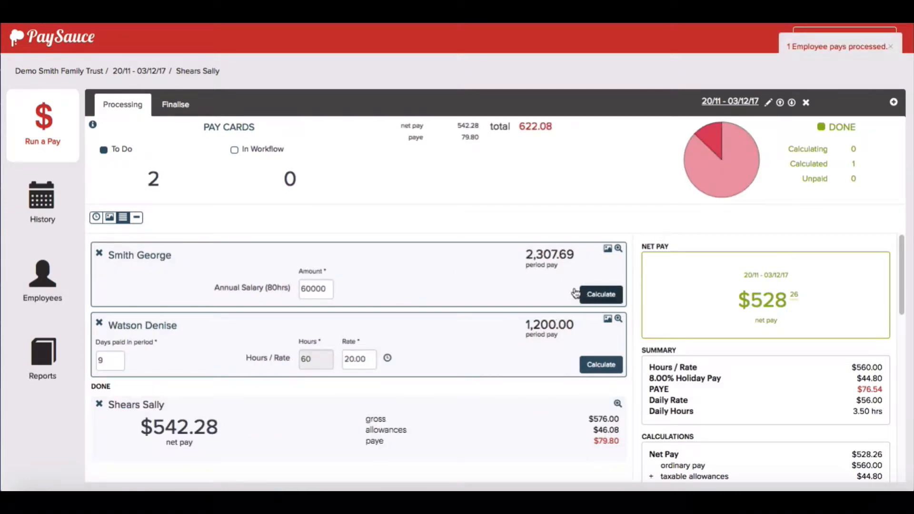
Review the pay breakdown of the employee on the 60000 annual salary and calculate that pay
click(618, 249)
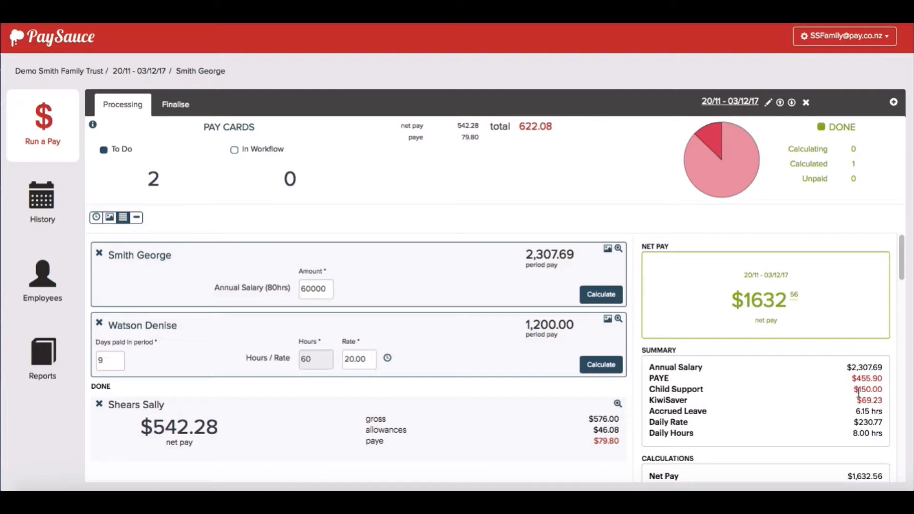
scroll(742, 406, down, 1)
scroll(742, 405, down, 3)
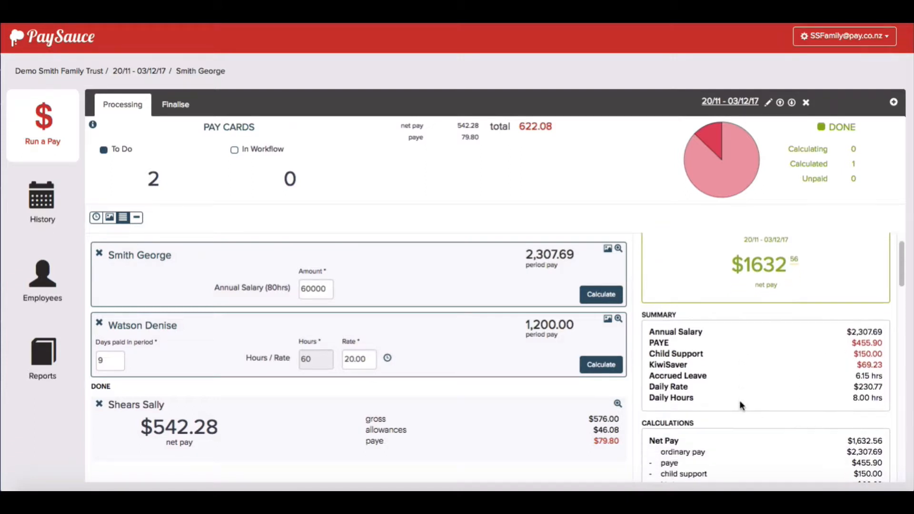
click(586, 291)
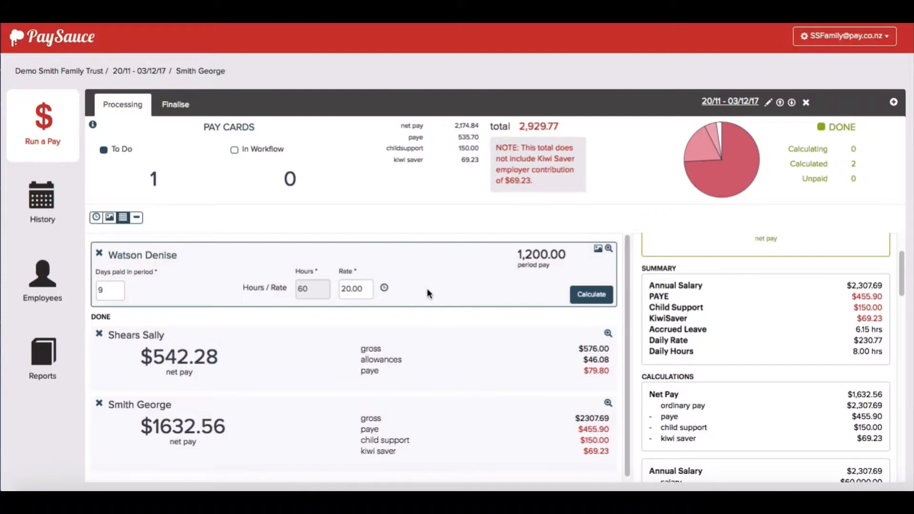
Add 8 hours for Friday of week 48 to the $20-rate employee's timesheet and save it
click(384, 290)
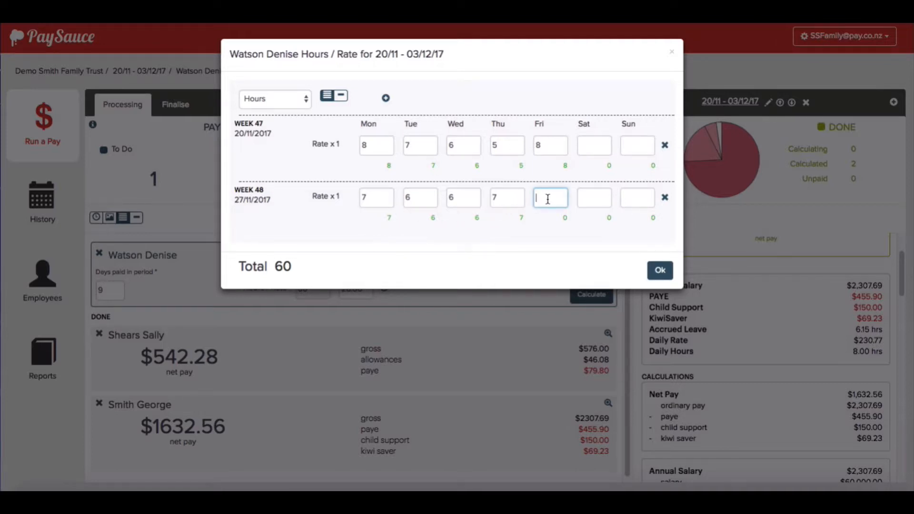
text(8)
click(528, 235)
click(661, 270)
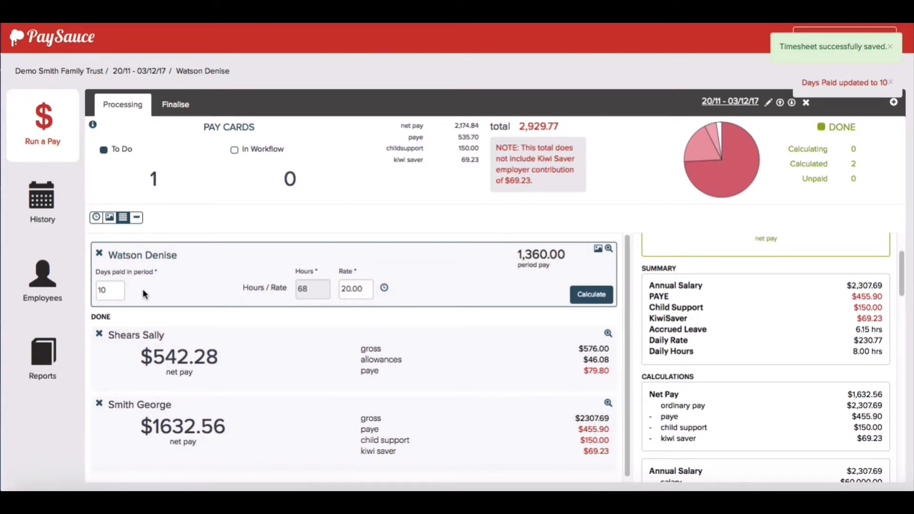
Review the pay breakdown of the $20-rate employee and calculate that pay
click(609, 249)
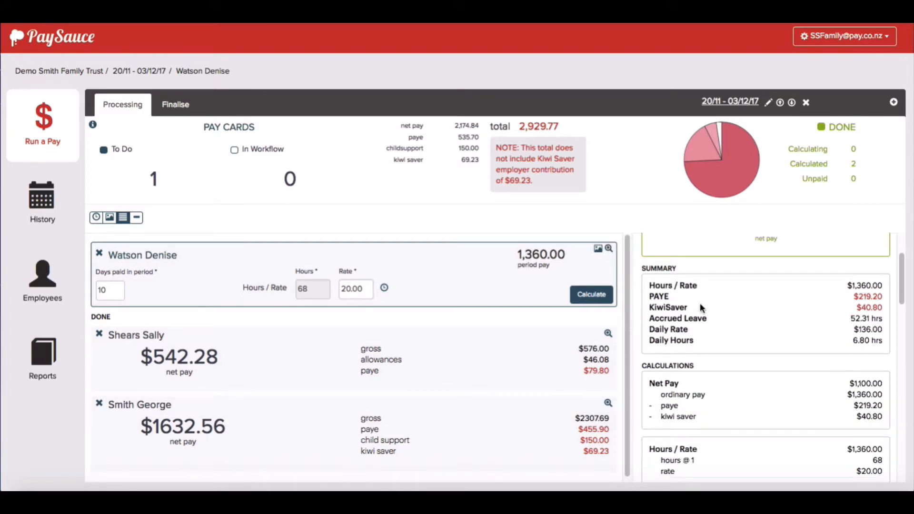
scroll(746, 308, up, 2)
scroll(745, 307, down, 2)
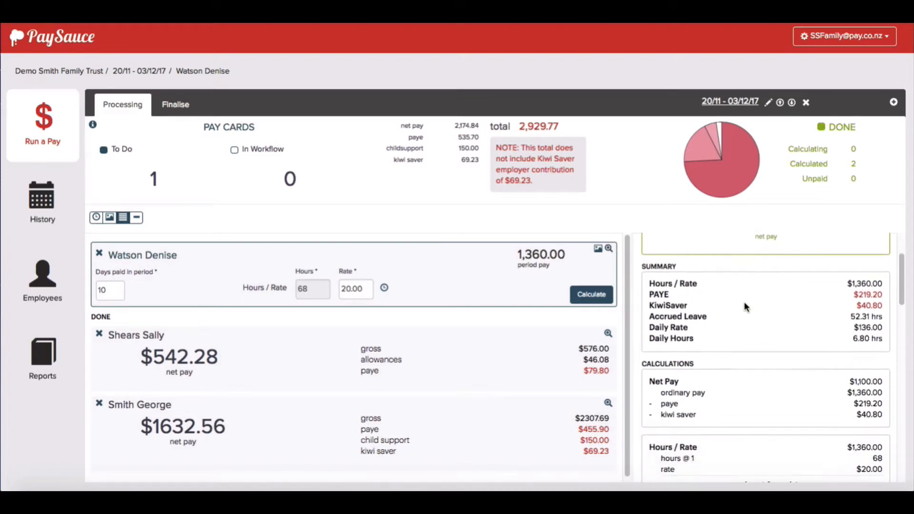
click(586, 296)
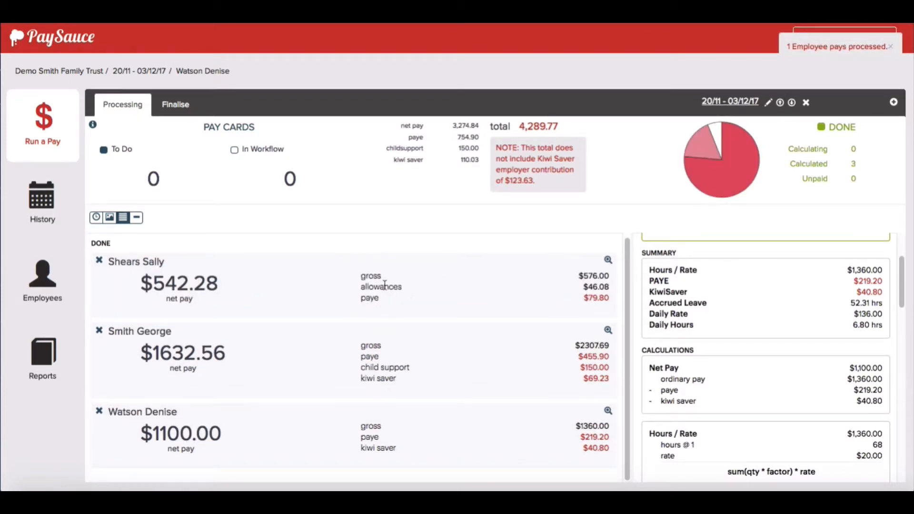
Go to finalising the pay run and review its disbursements, pay summary, payment detail and leave balances
click(184, 106)
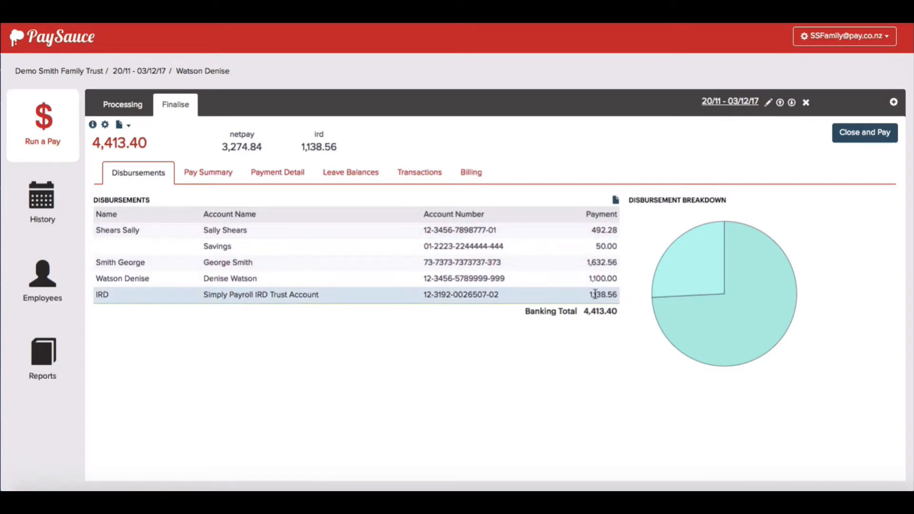
click(206, 173)
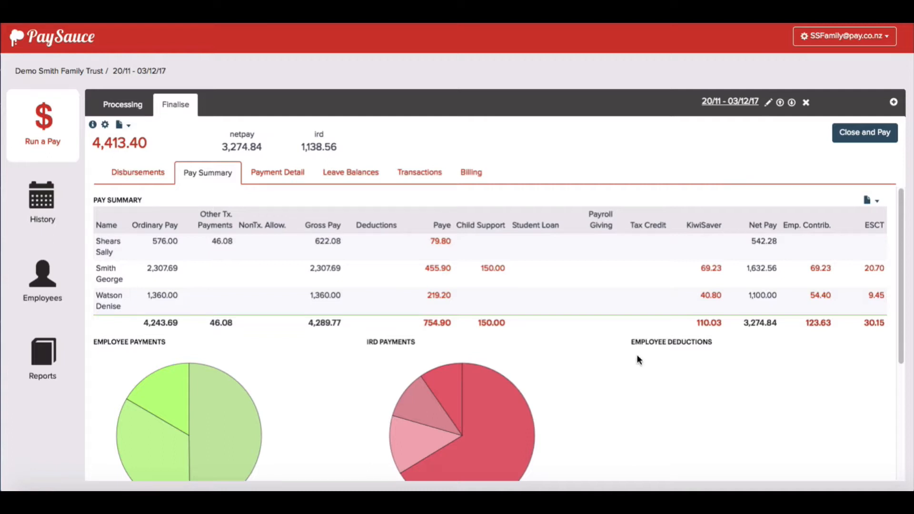
click(290, 173)
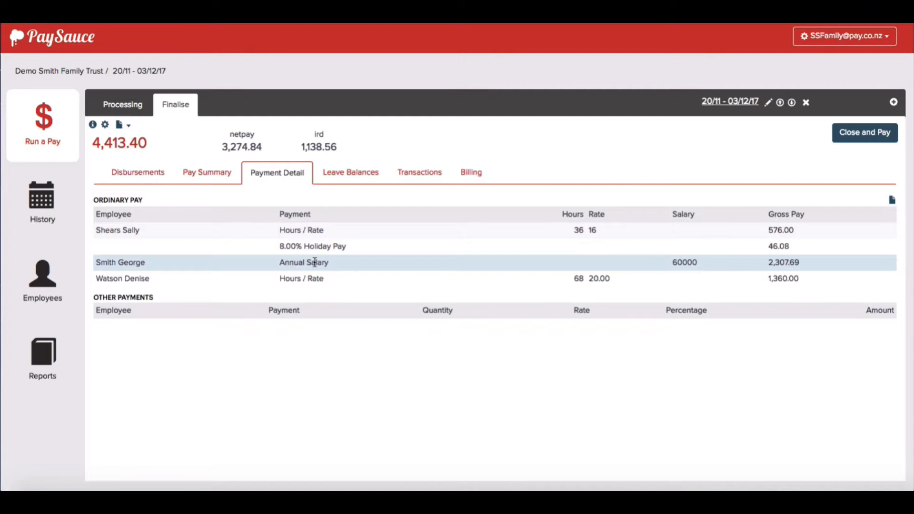
click(347, 175)
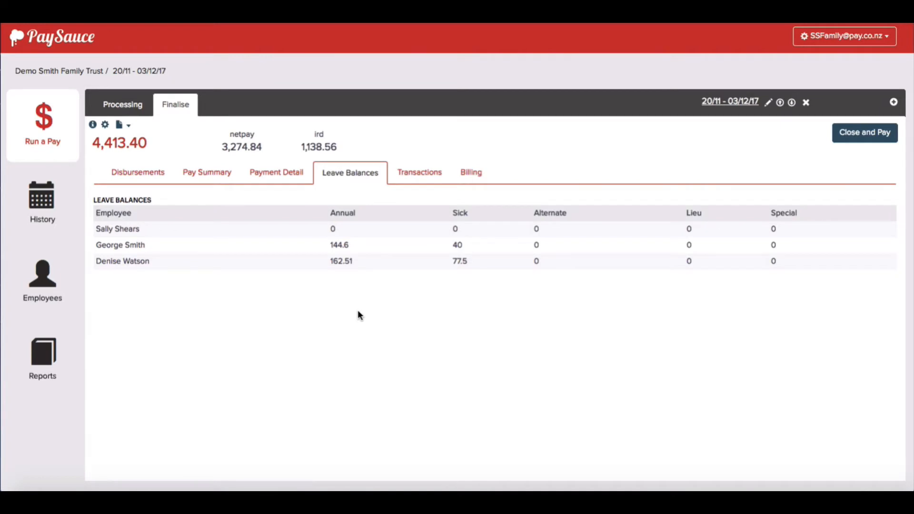
Review the salaried employee's transaction settings, calculations and balances, and download that employee's payslip as a PDF
click(427, 174)
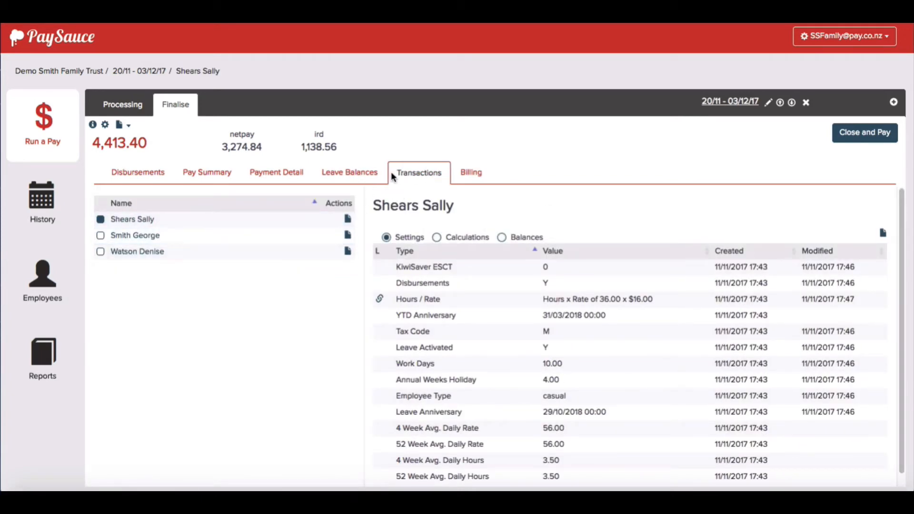
click(142, 236)
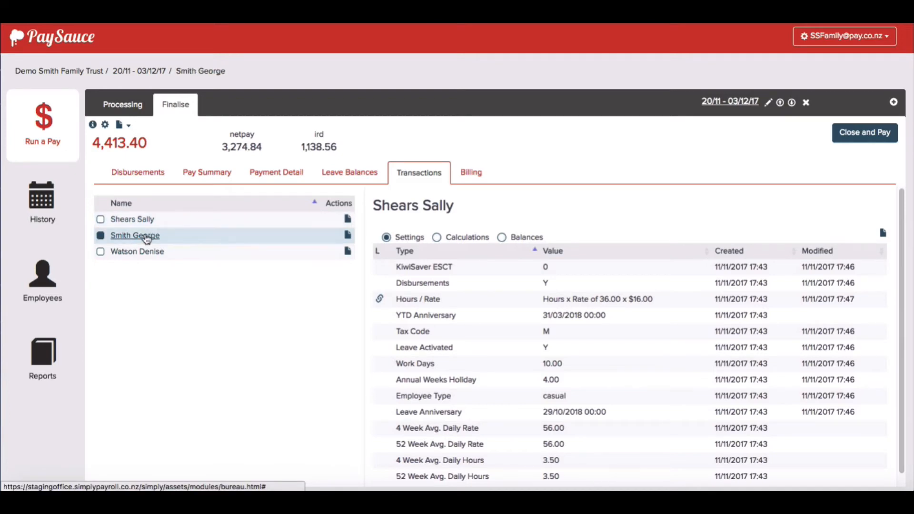
click(437, 236)
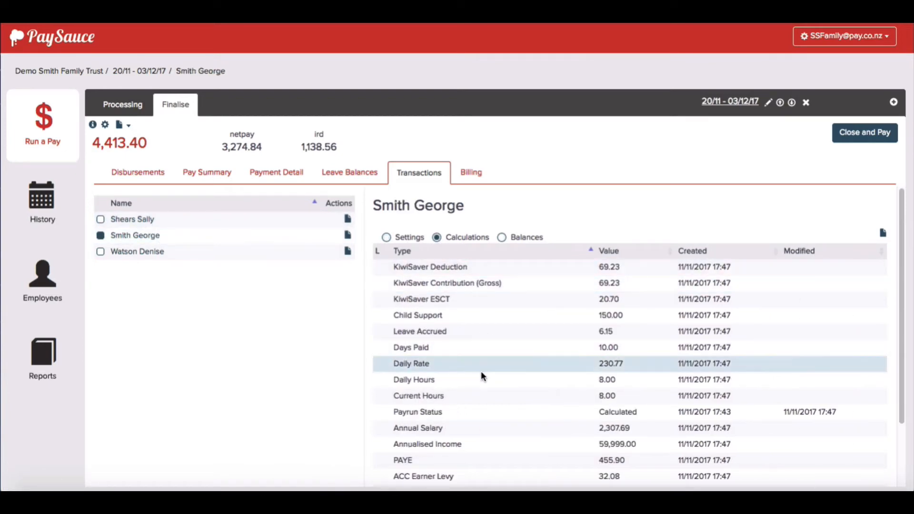
click(500, 237)
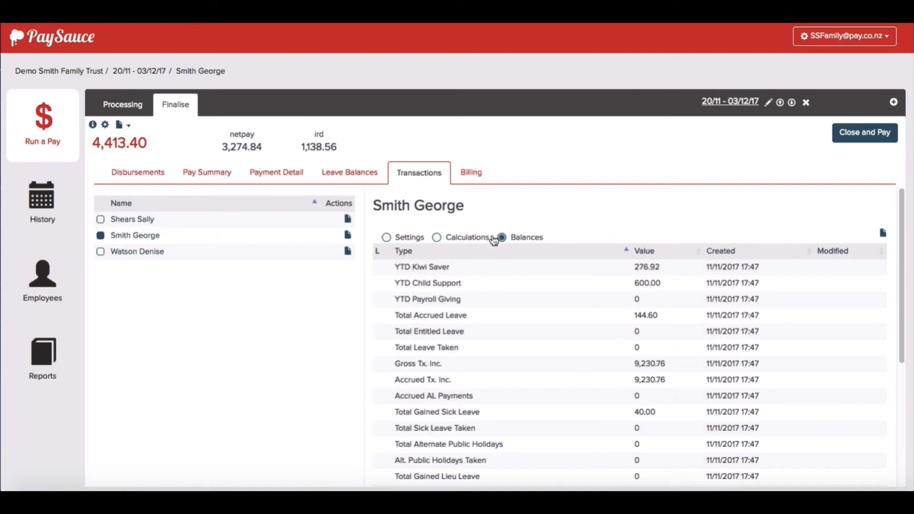
click(386, 238)
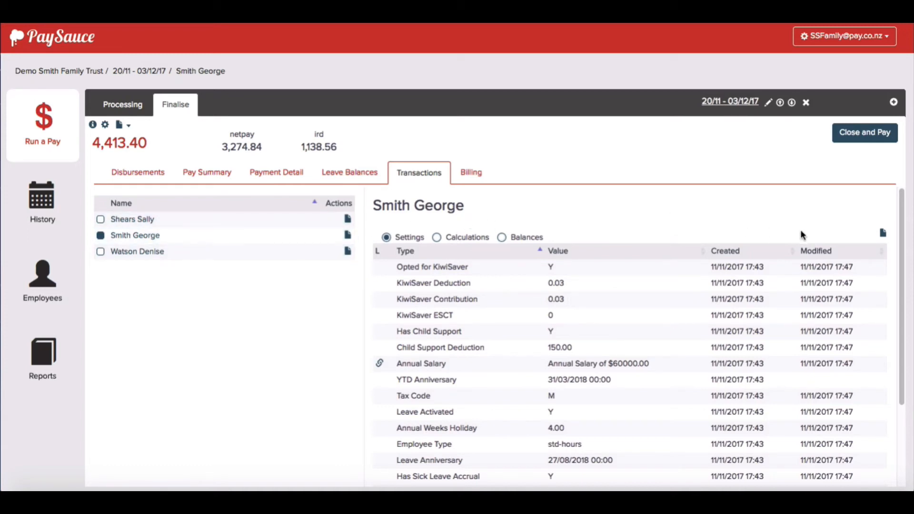
click(882, 233)
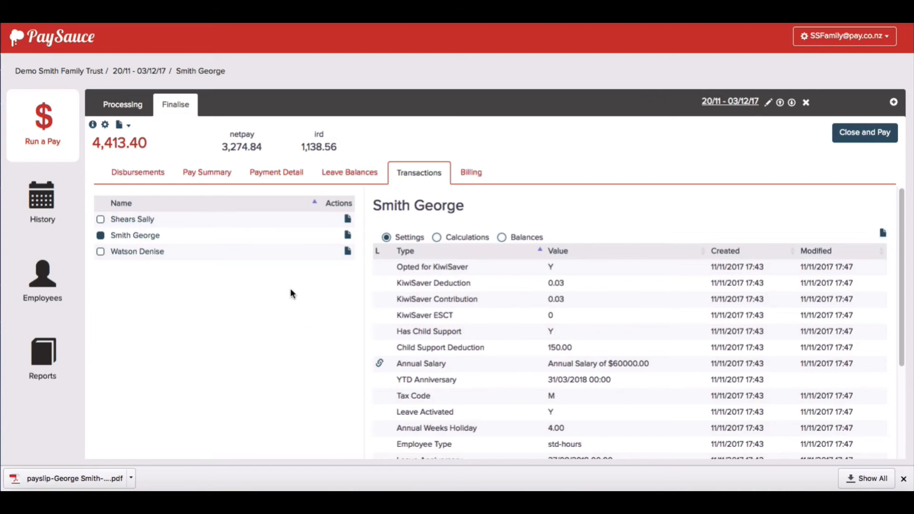
Close and pay the 20/11 - 03/12/17 pay run, completing the final check with the preset deduction account and payment date
click(852, 133)
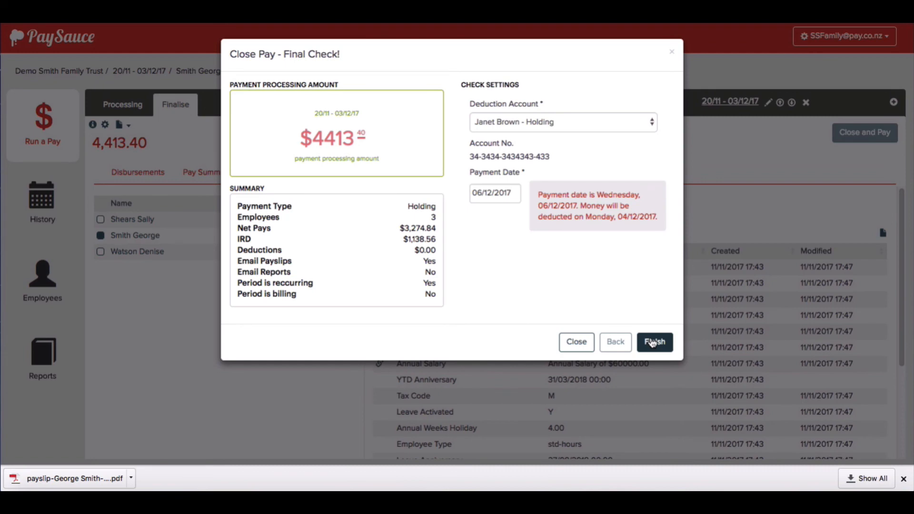
click(653, 344)
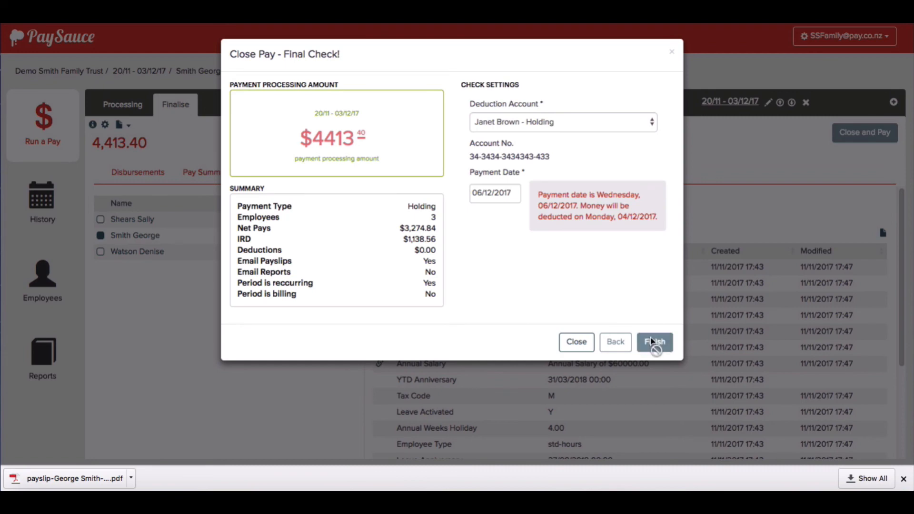